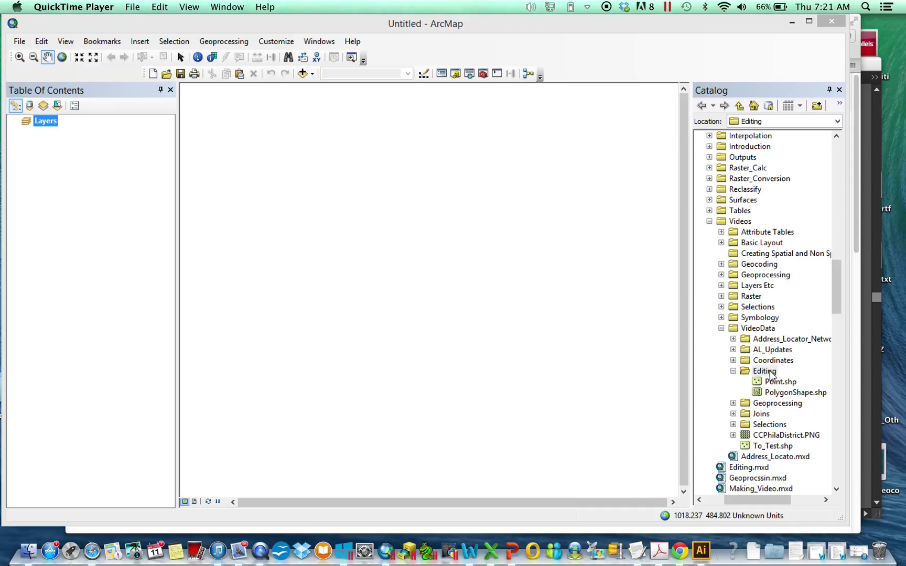
- Add a new file geodatabase called Test_Geodatabase.gdb inside the Editing folder
right_click(770, 373)
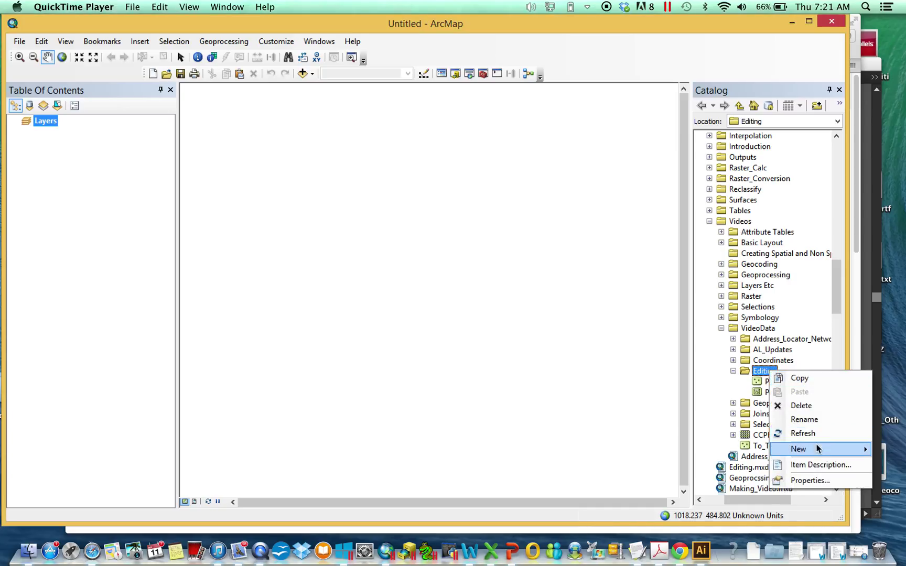
mouse_move(817, 449)
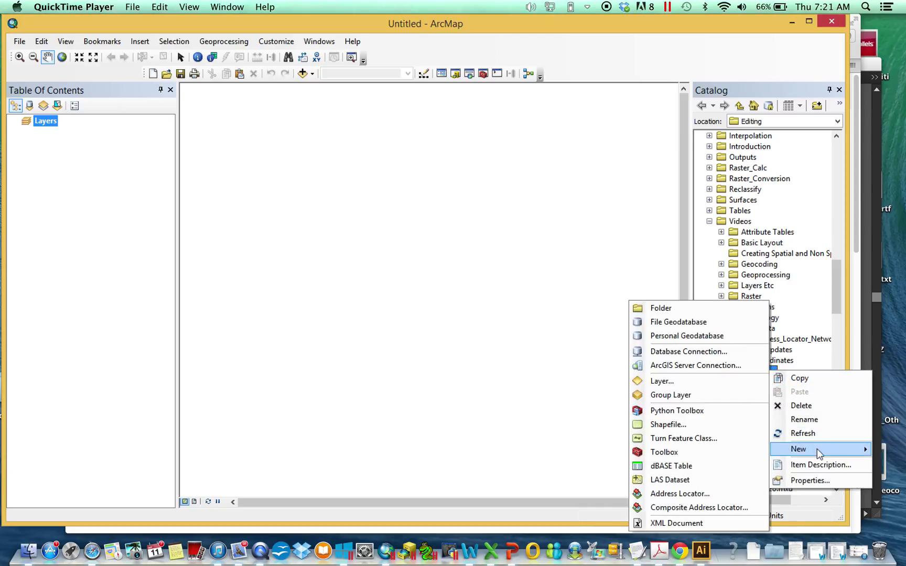
click(701, 322)
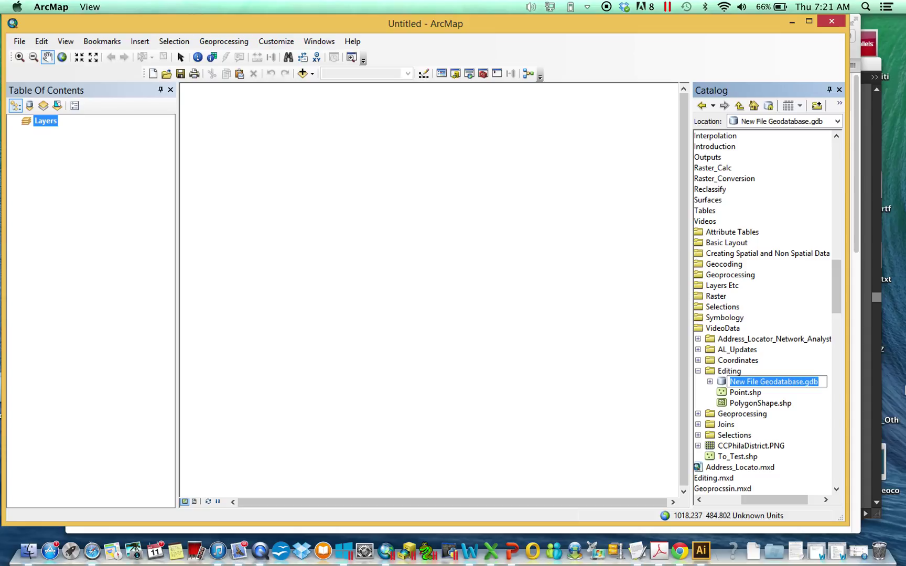
text(Test_)
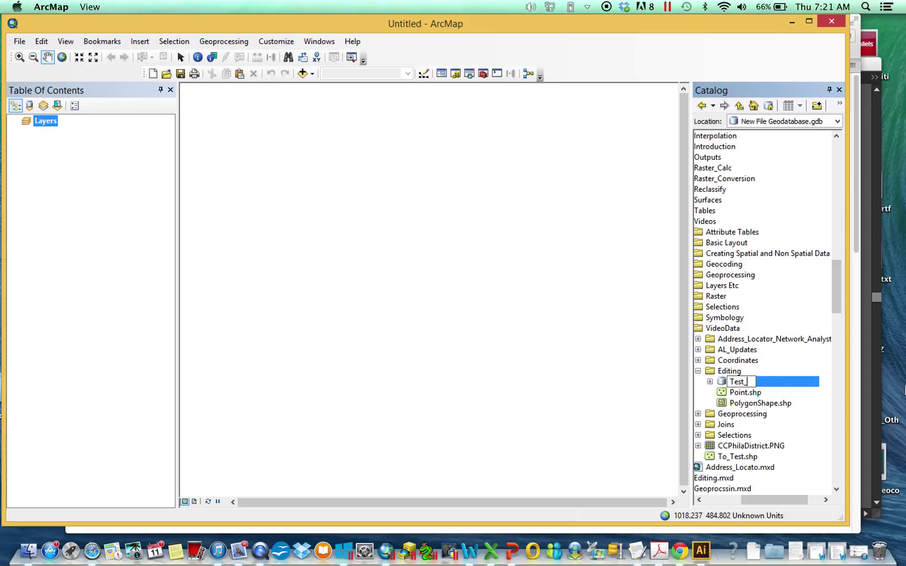
text(Geodatabase)
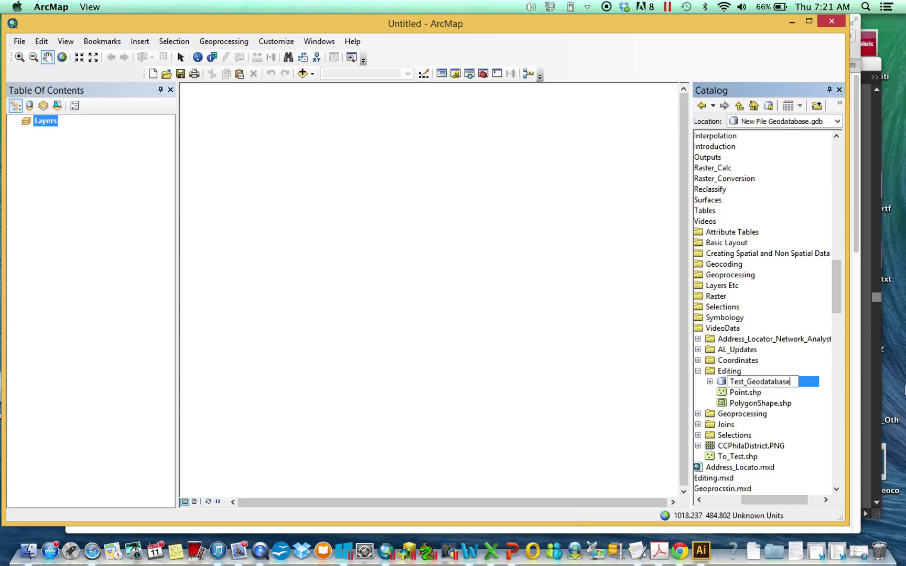
key(Return)
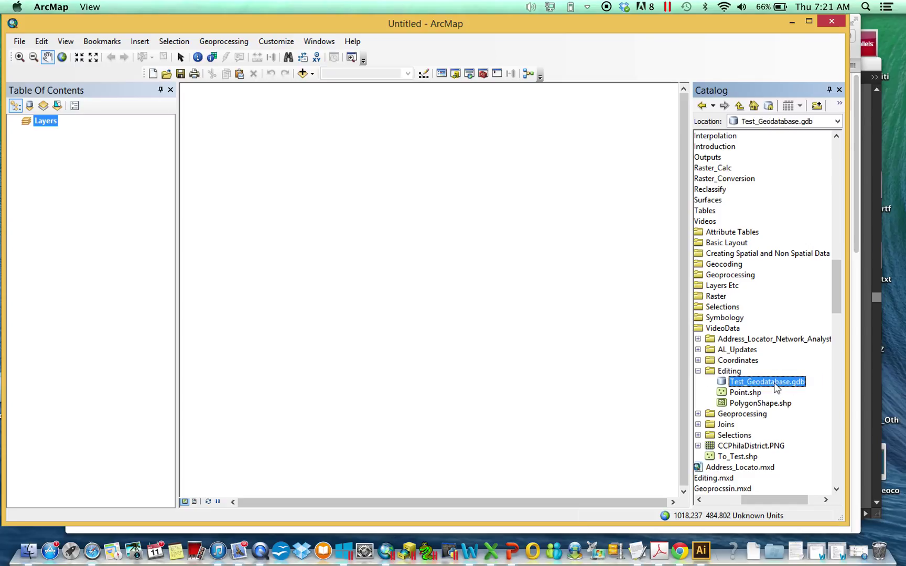
- Bring up Test_Geodatabase.gdb's context menu and its New submenu
right_click(776, 384)
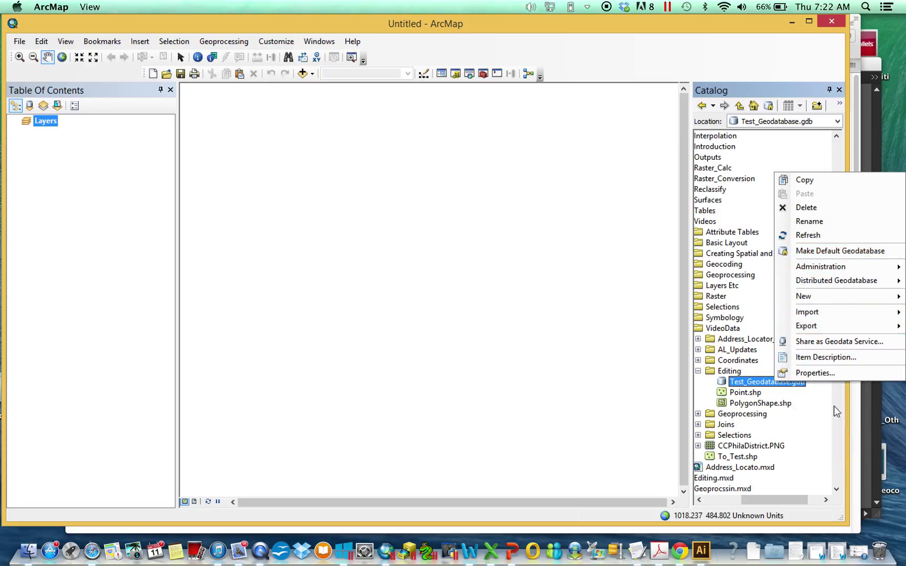
mouse_move(845, 266)
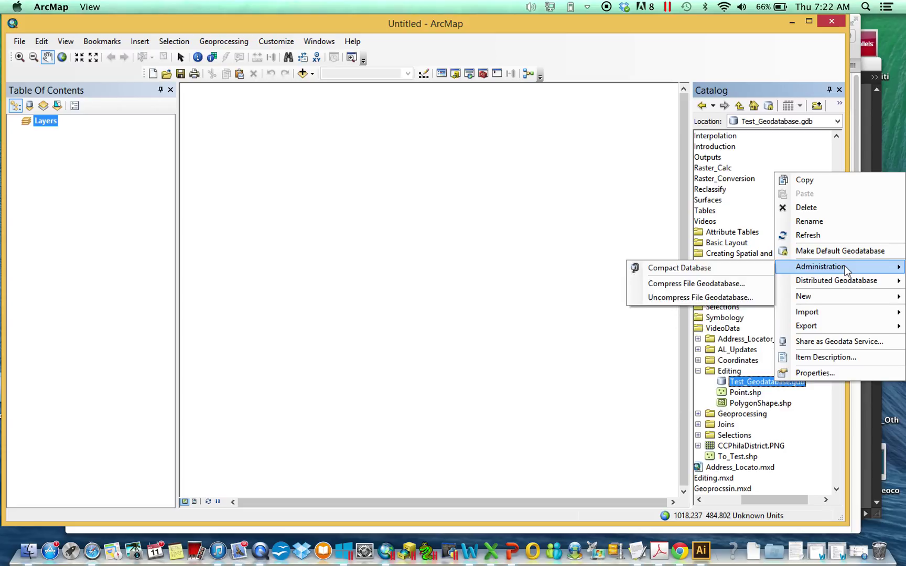
mouse_move(845, 286)
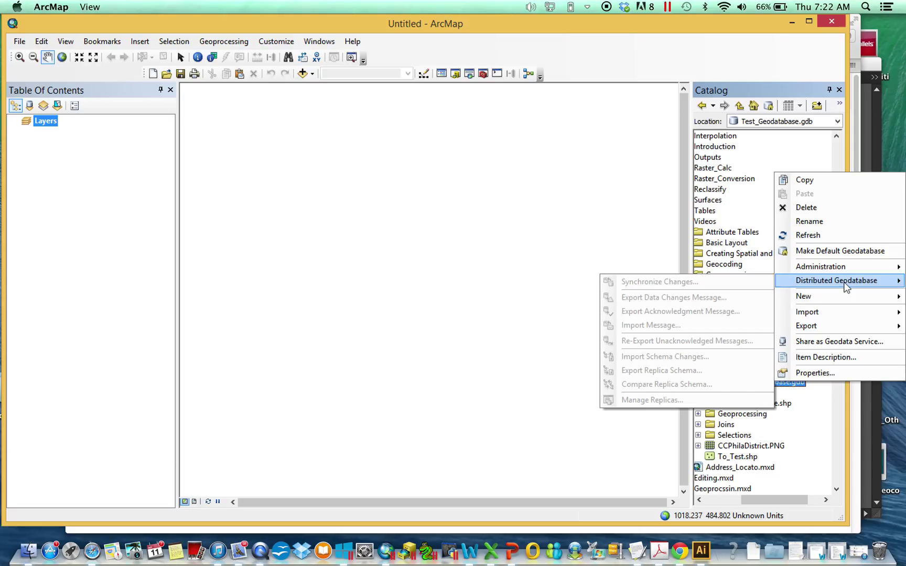
mouse_move(832, 306)
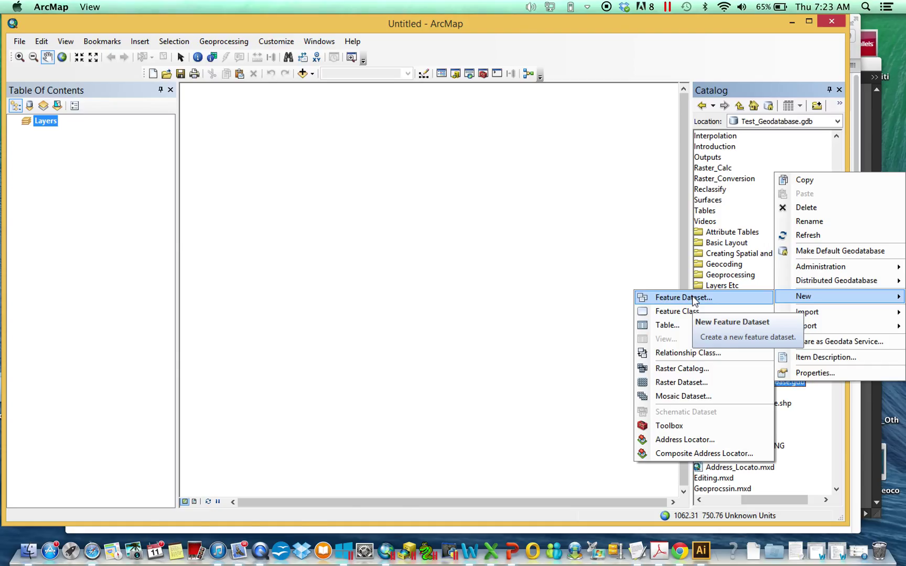
- Maximize the ArcMap window and reopen the Test_Geodatabase.gdb context menu
key(super+Tab)
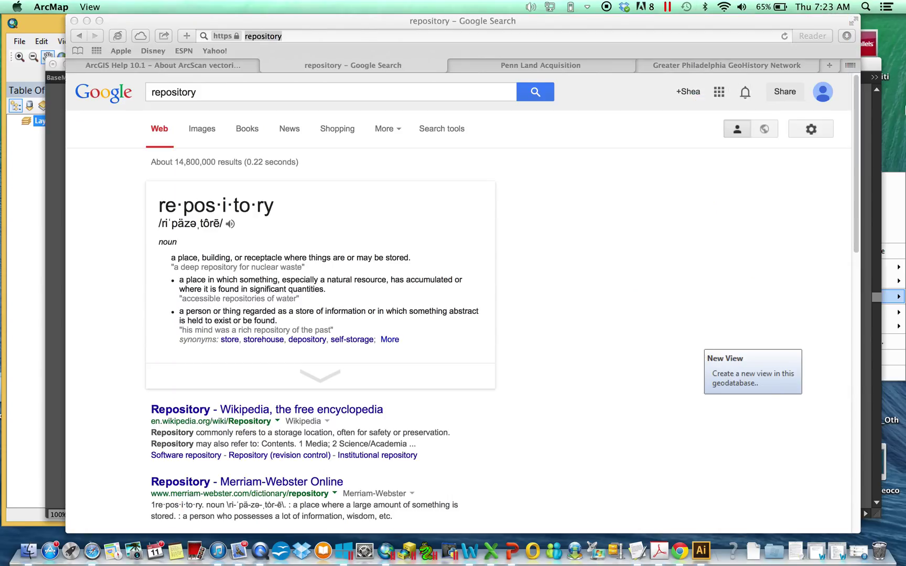
key(super+Tab)
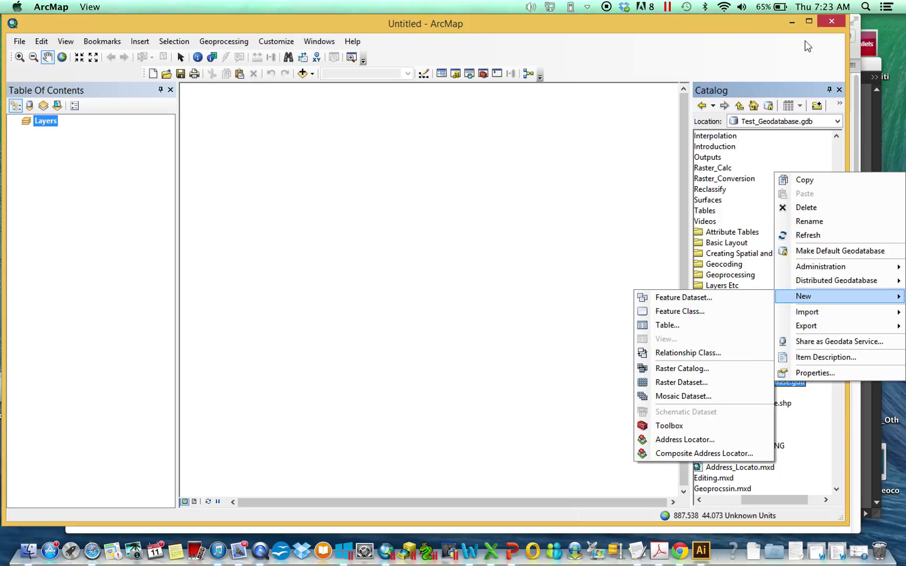
click(808, 21)
right_click(821, 380)
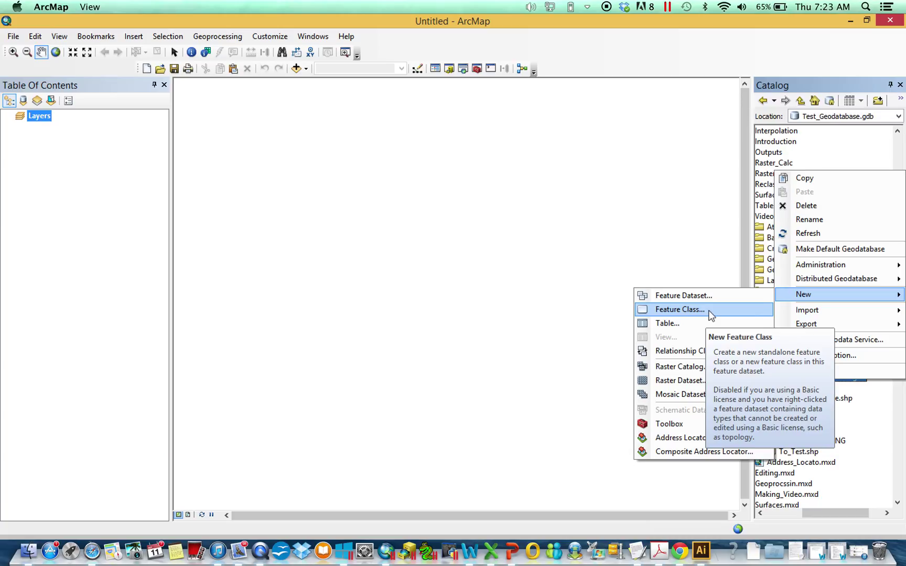
- Start a new Line Features class named Test_Class with alias 'Test Class'
click(712, 315)
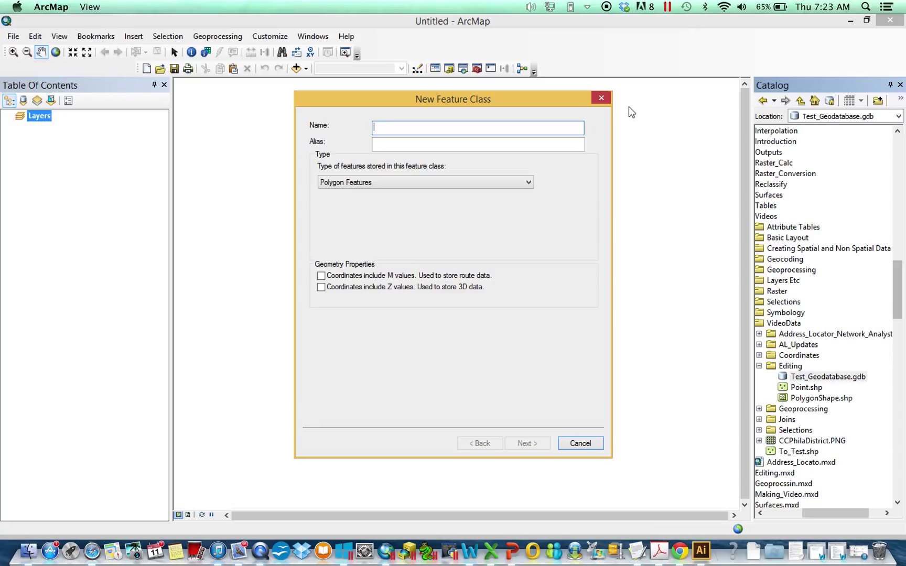
text(Test_Class)
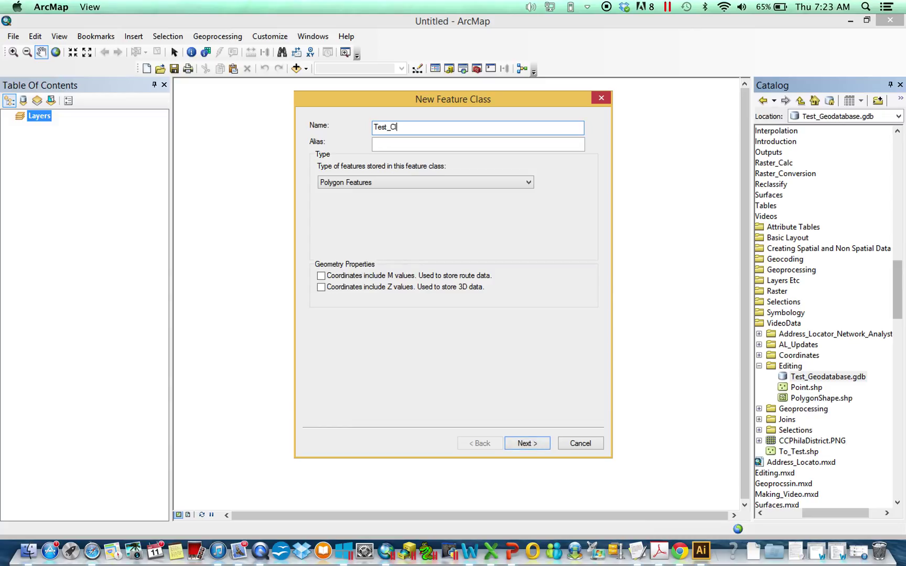
click(373, 143)
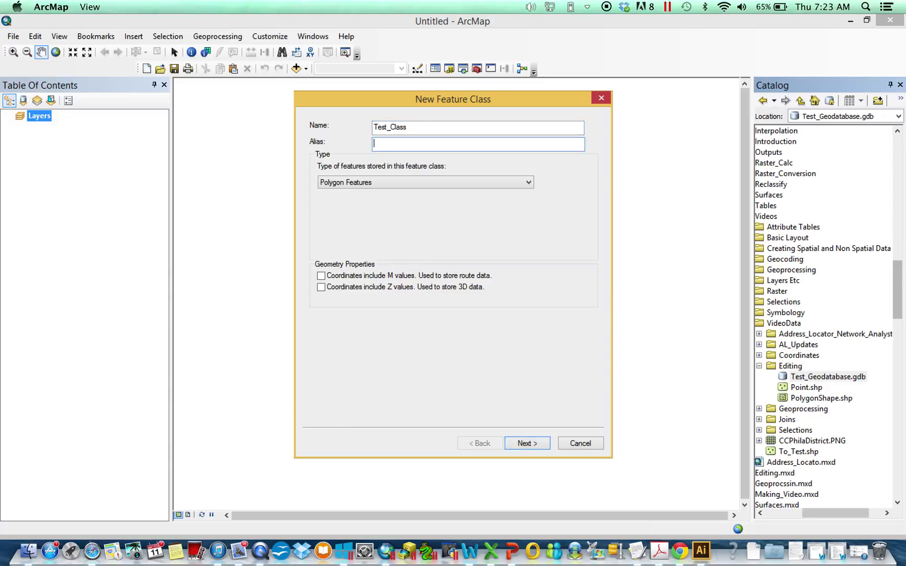
text(Test Class)
click(414, 182)
click(336, 203)
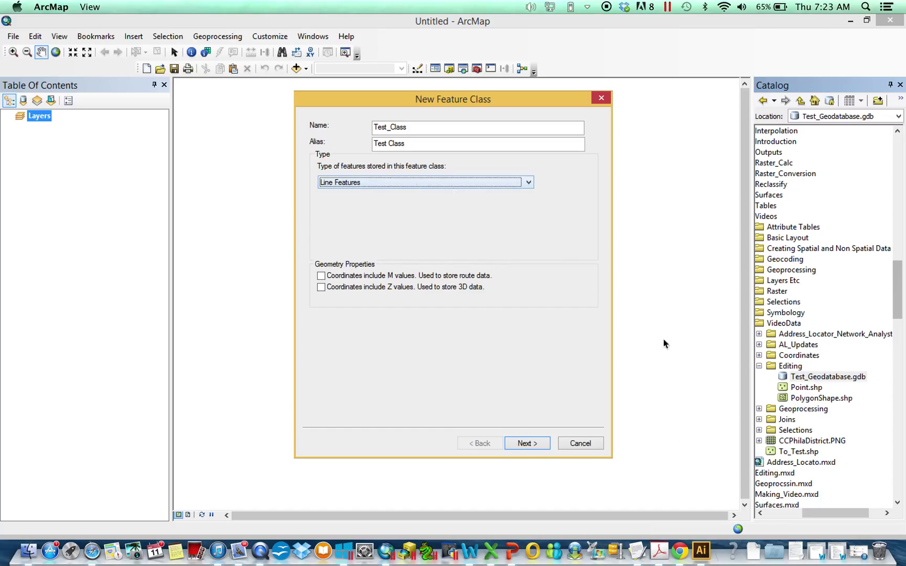
- Keep the Pennsylvania South State Plane coordinate system, default XY tolerance and default storage
click(526, 447)
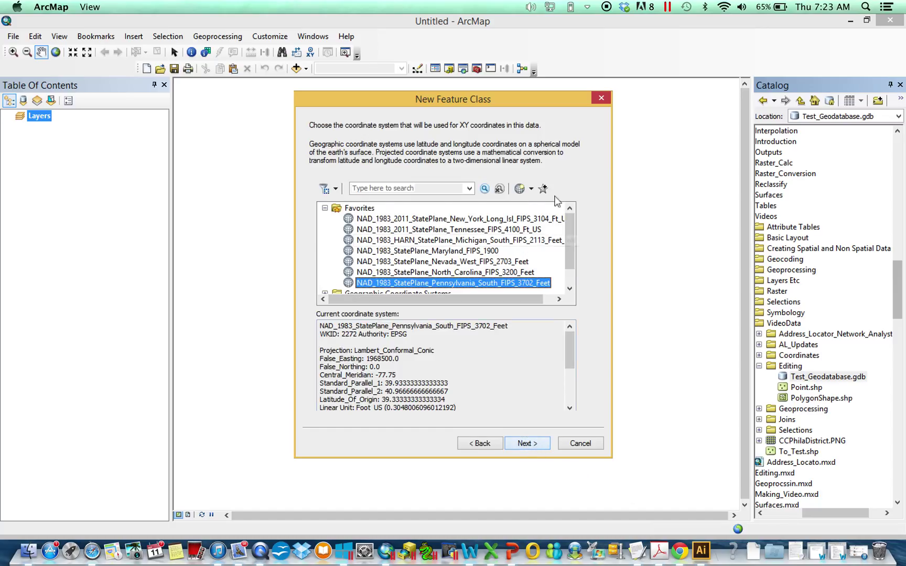
scroll(571, 257, down, 1)
scroll(577, 295, up, 1)
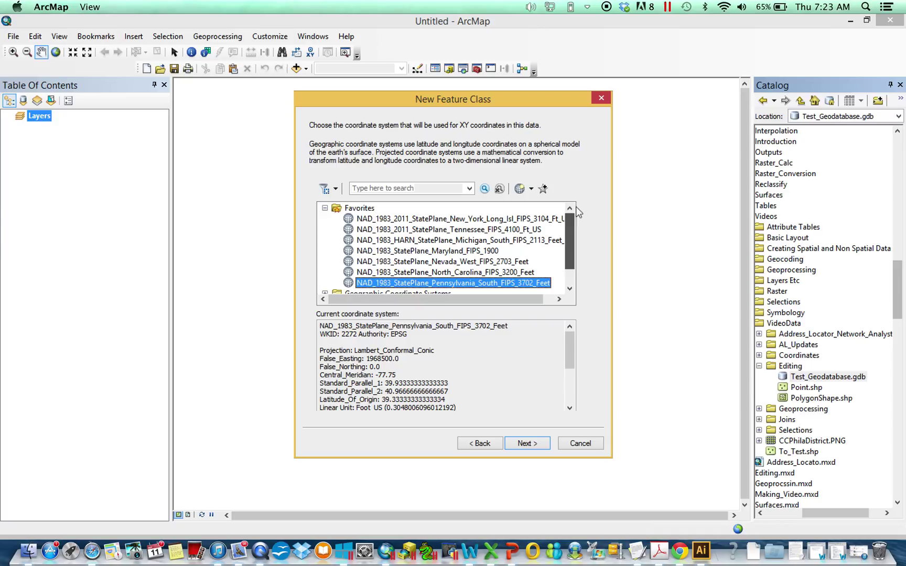
scroll(577, 304, down, 1)
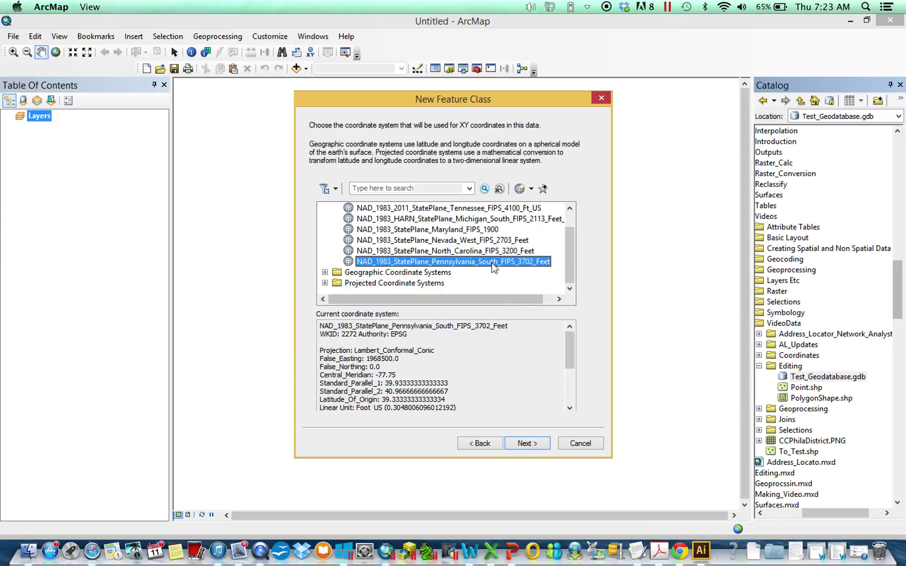
click(527, 444)
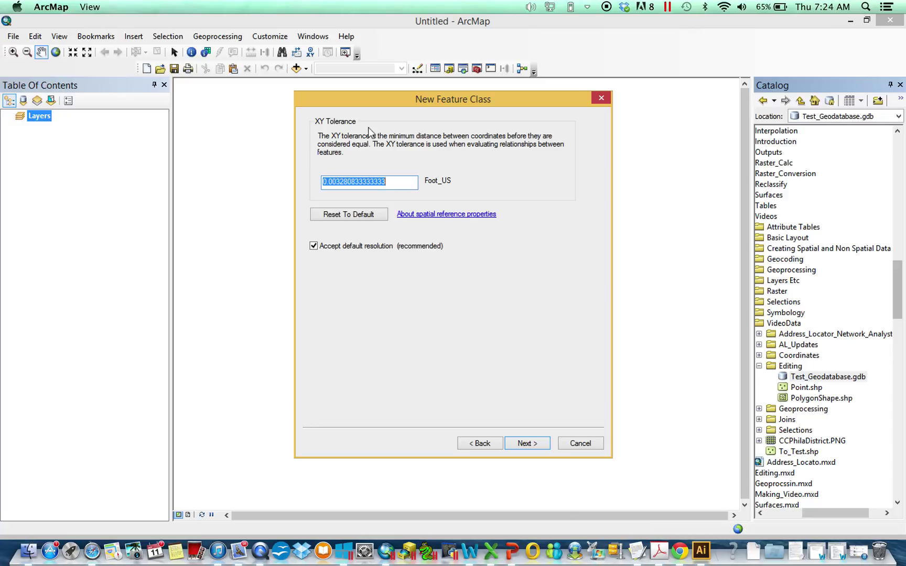
click(527, 449)
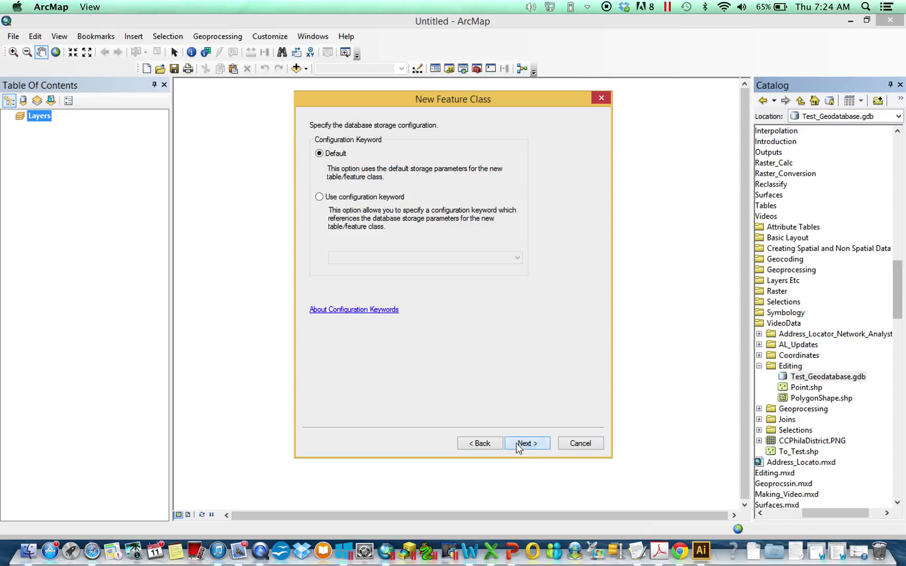
click(522, 445)
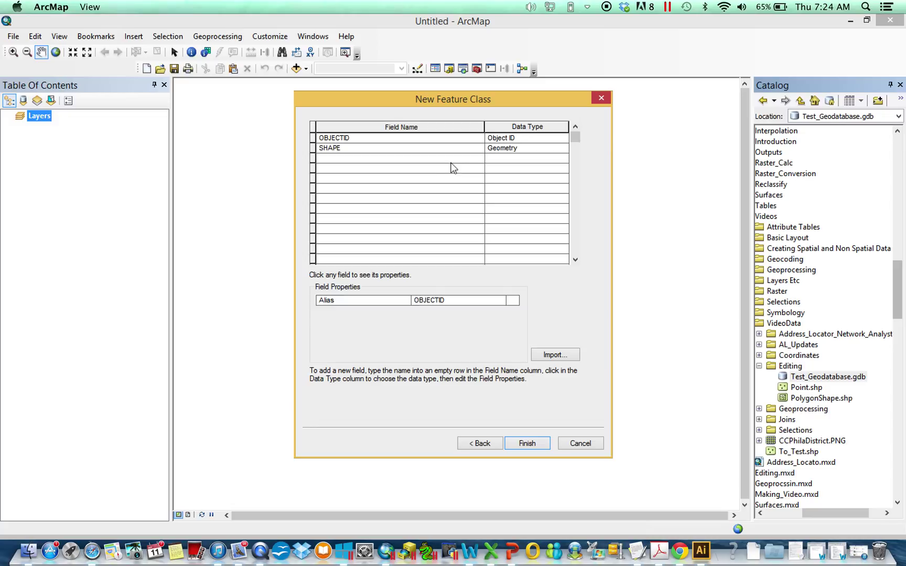
- Add a Text field named Year and finish creating Test_Class
click(454, 159)
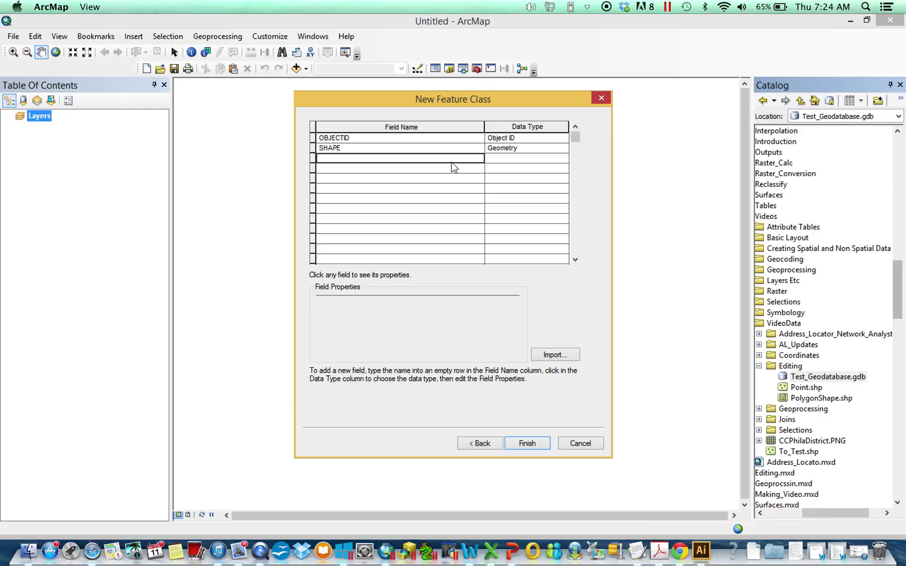
text(Year)
key(Tab)
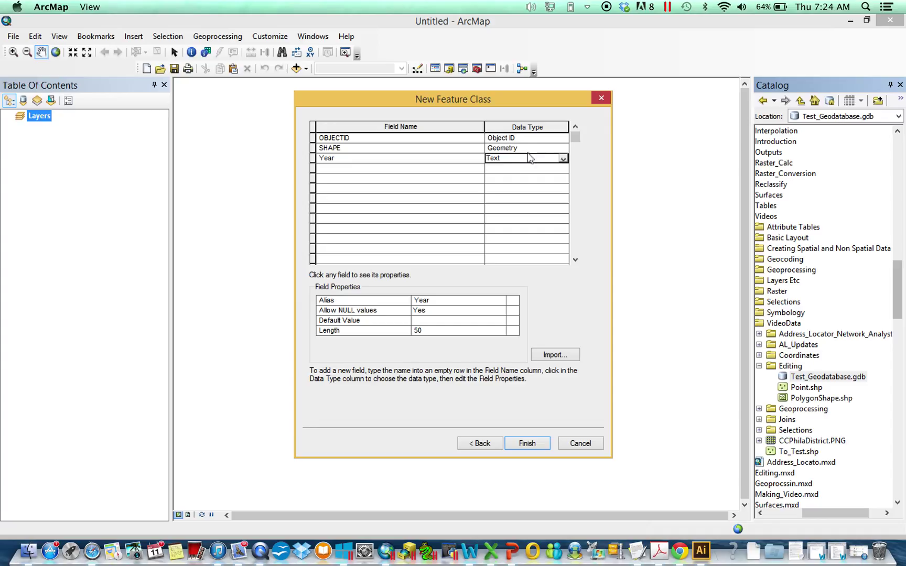
click(561, 158)
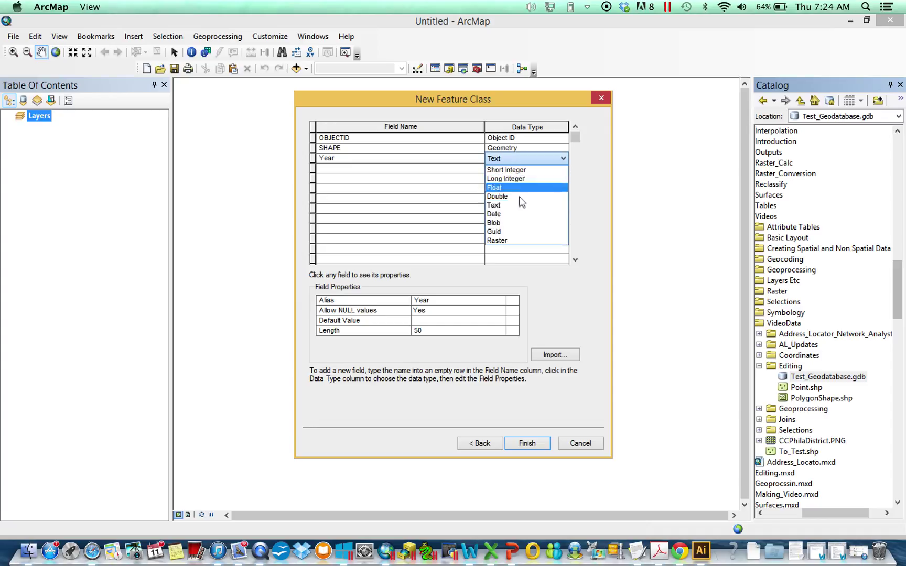
click(517, 206)
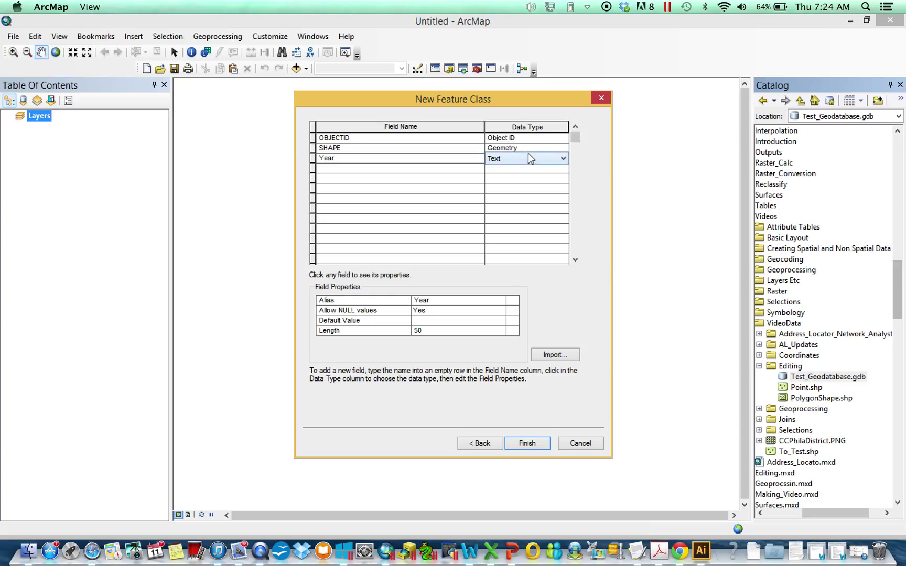
click(537, 448)
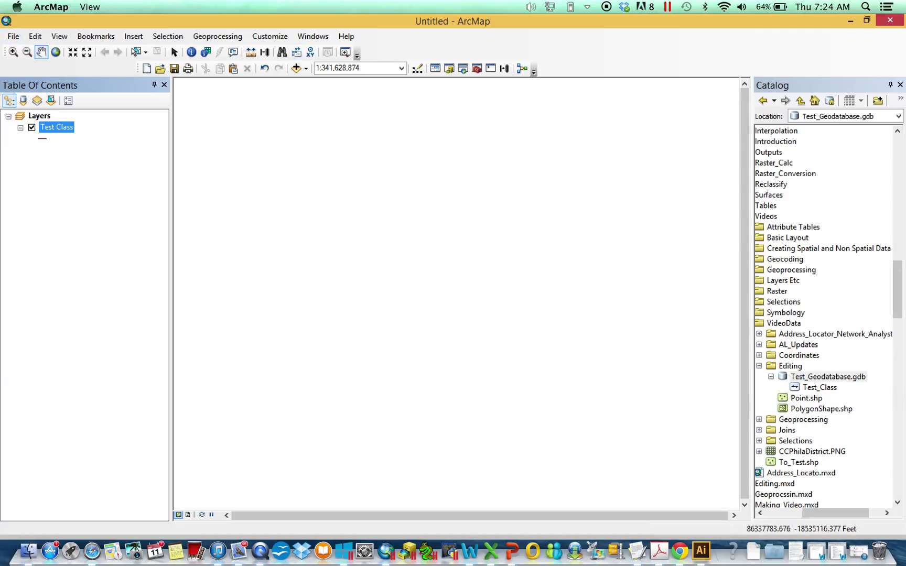
- Start a new Polygon Features class named Test_Class_2 with alias 'Test Class 2'
right_click(828, 379)
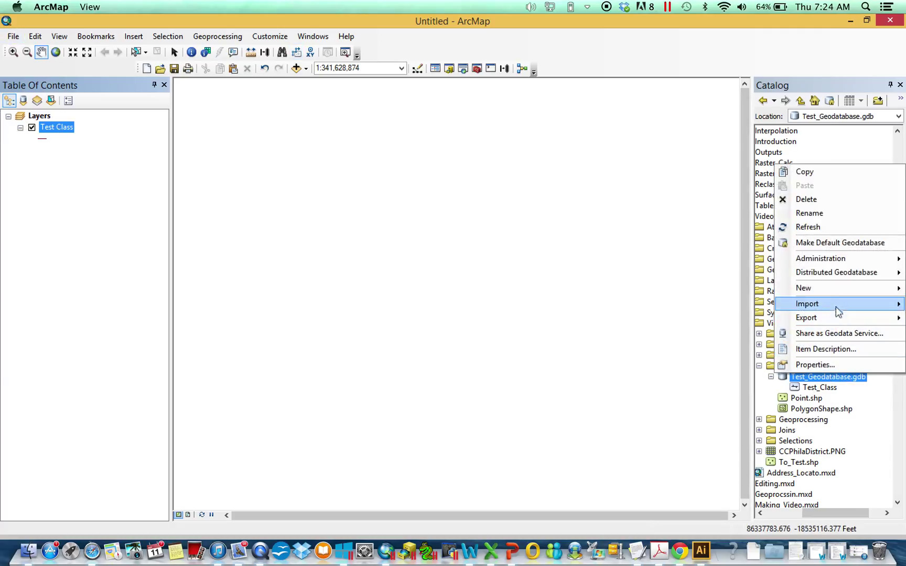
mouse_move(838, 298)
click(668, 303)
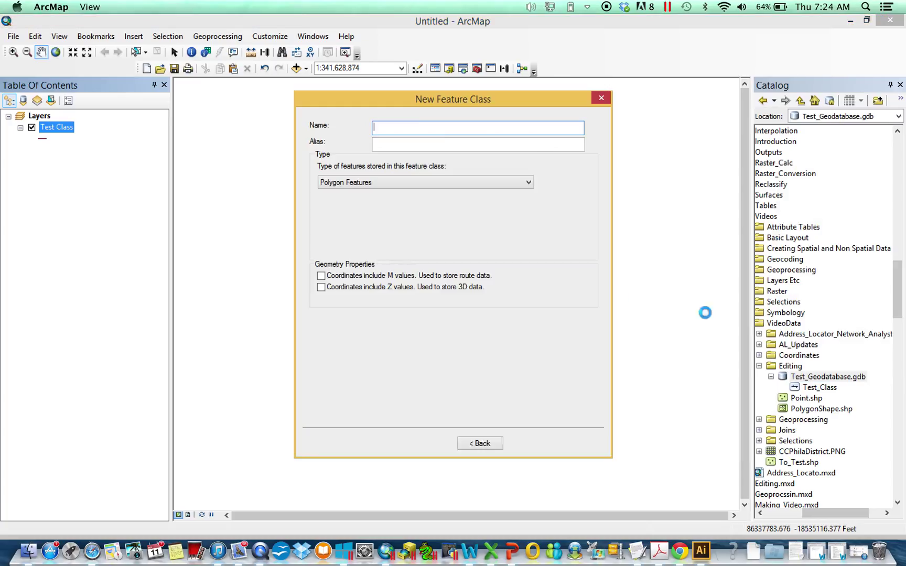
text(Test_Class_2)
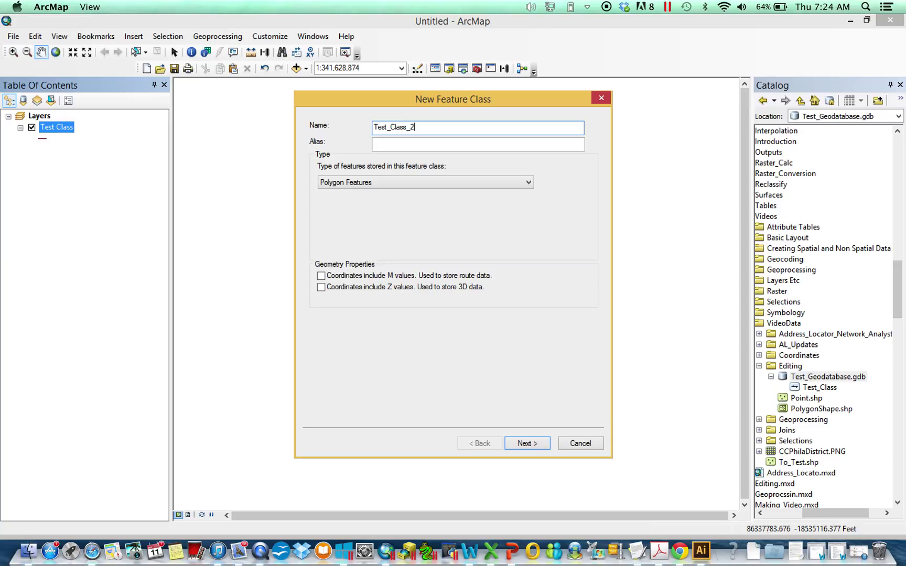
key(Tab)
text(T)
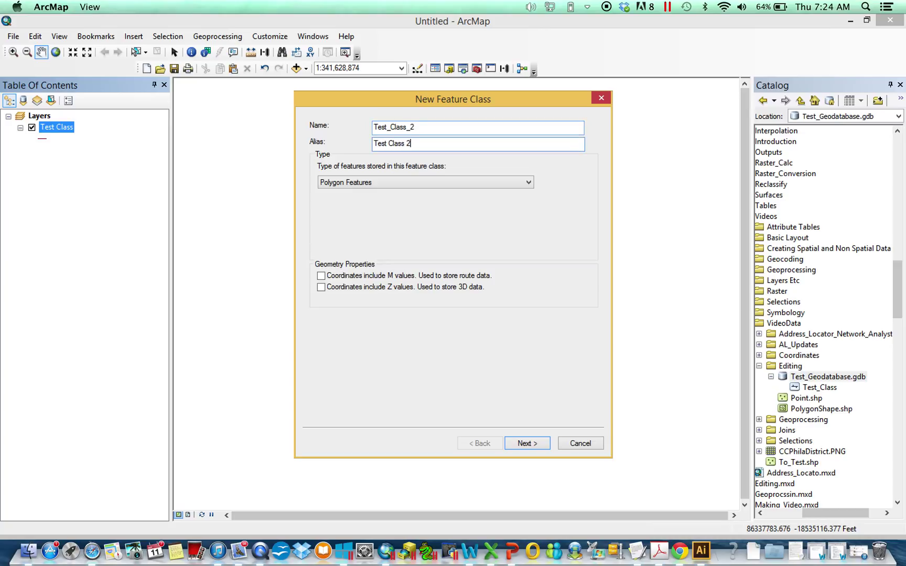
click(367, 184)
click(361, 194)
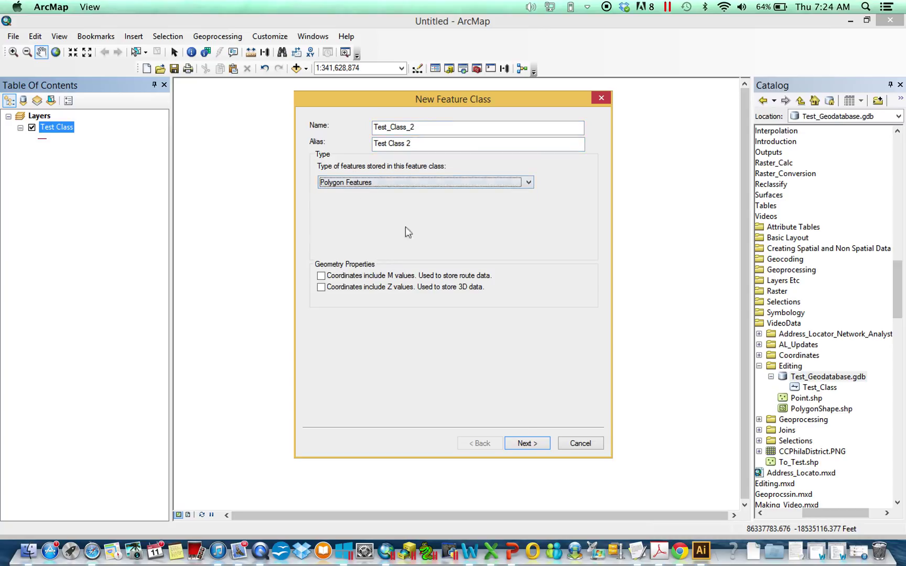
- Accept Pennsylvania South and default settings, add a Year text field, and finish
click(526, 444)
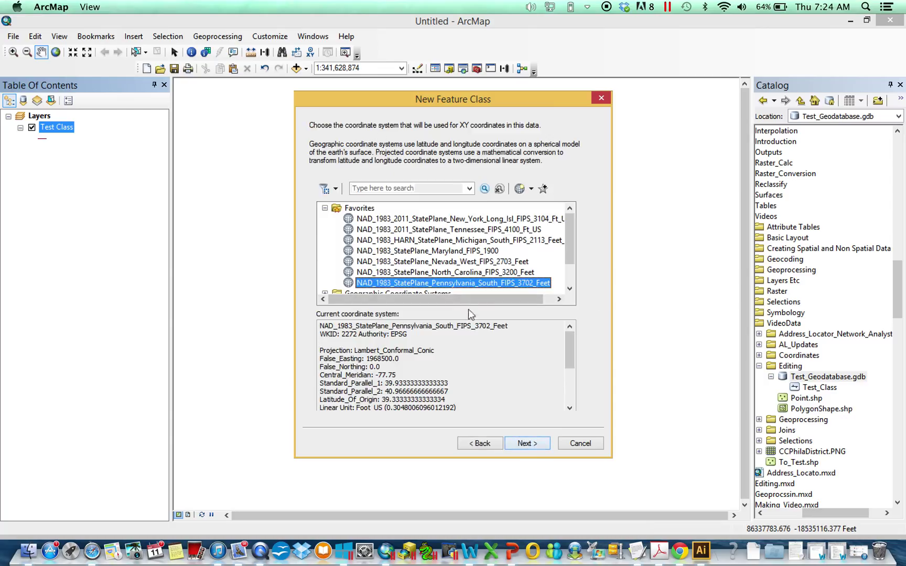
click(537, 444)
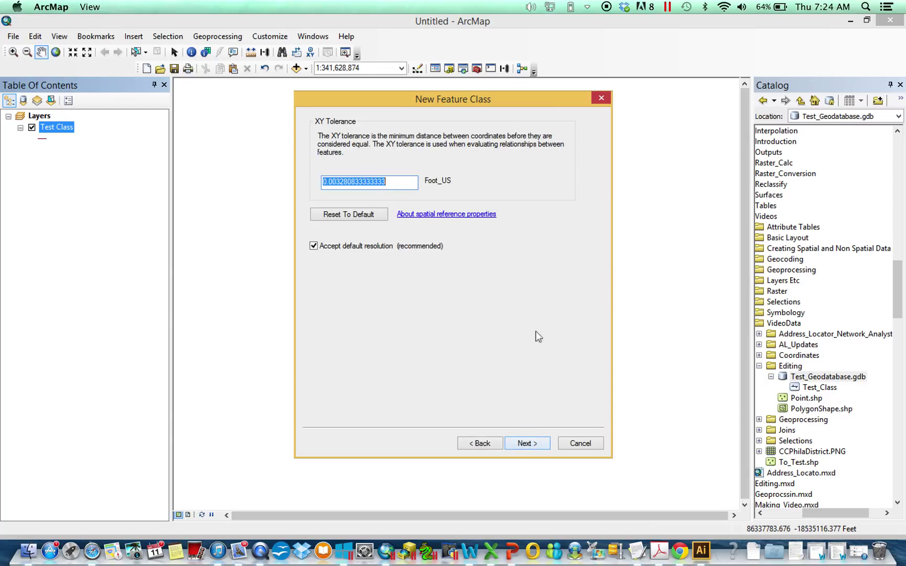
click(527, 444)
click(527, 443)
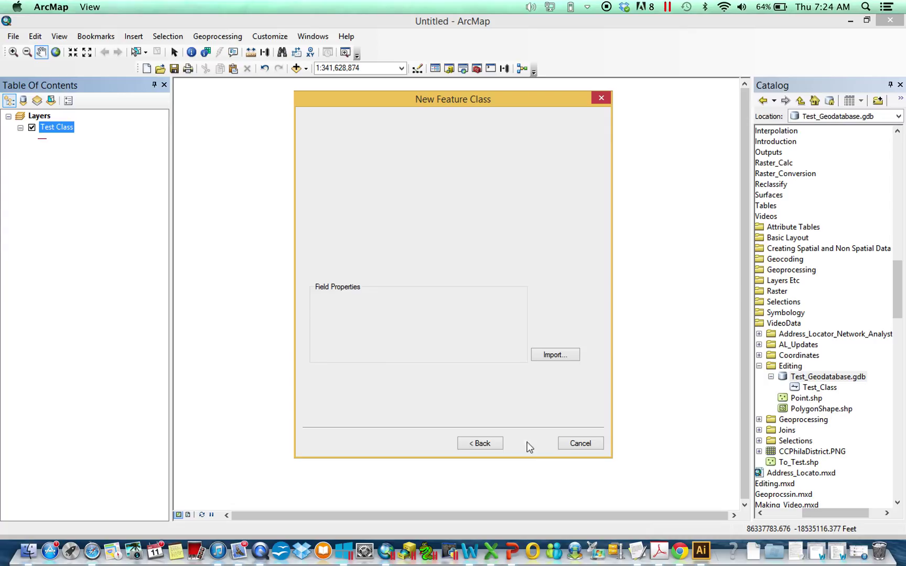
click(371, 160)
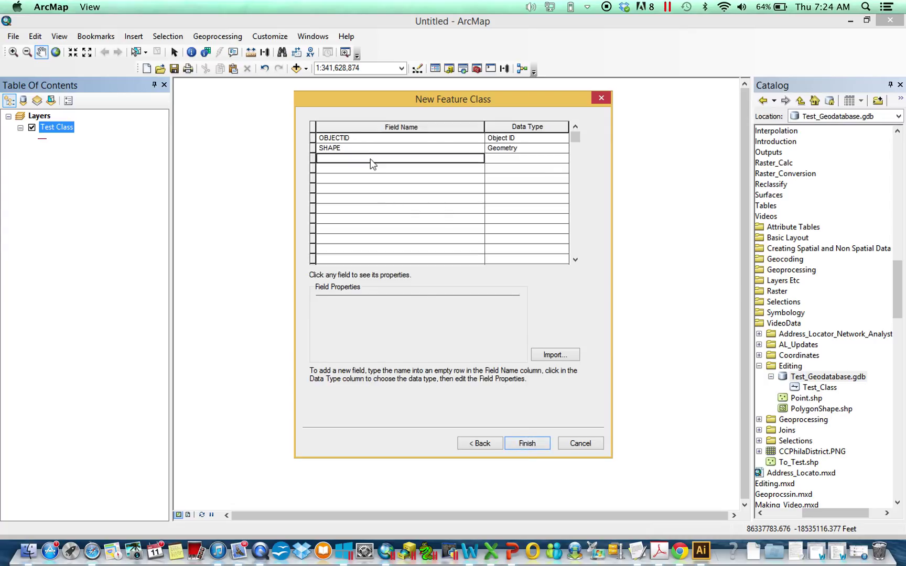
text(Year)
key(Tab)
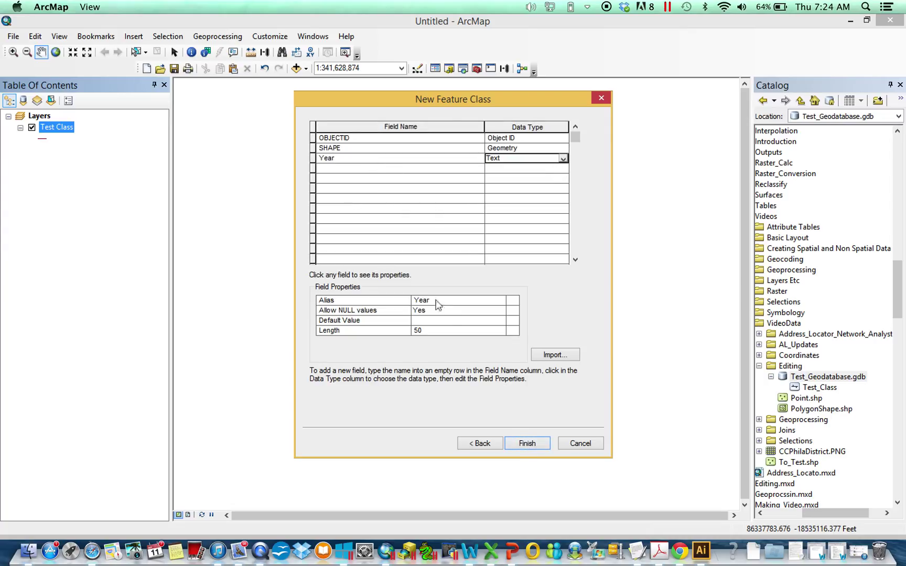
click(523, 444)
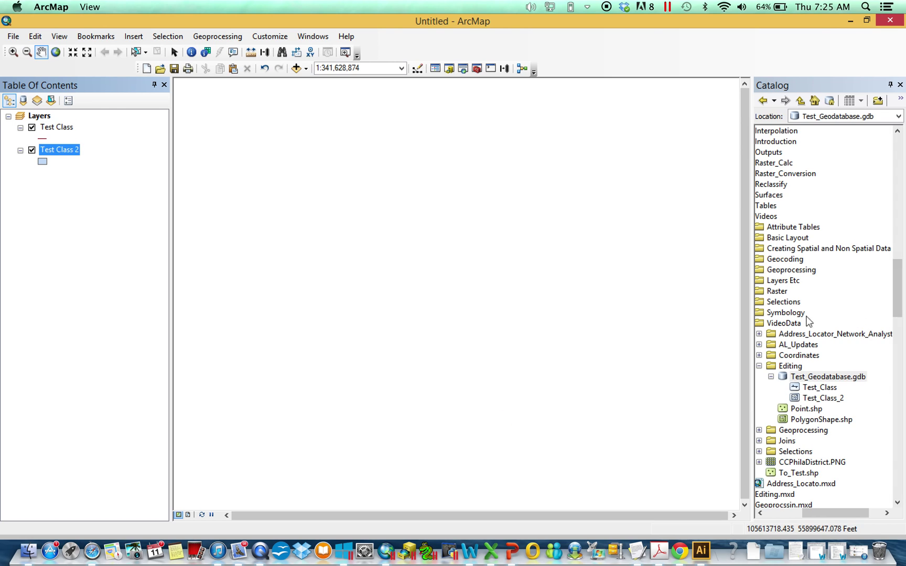
- Select Test_Class in Catalog and bring up the Test Class 2 layer's menu
right_click(822, 378)
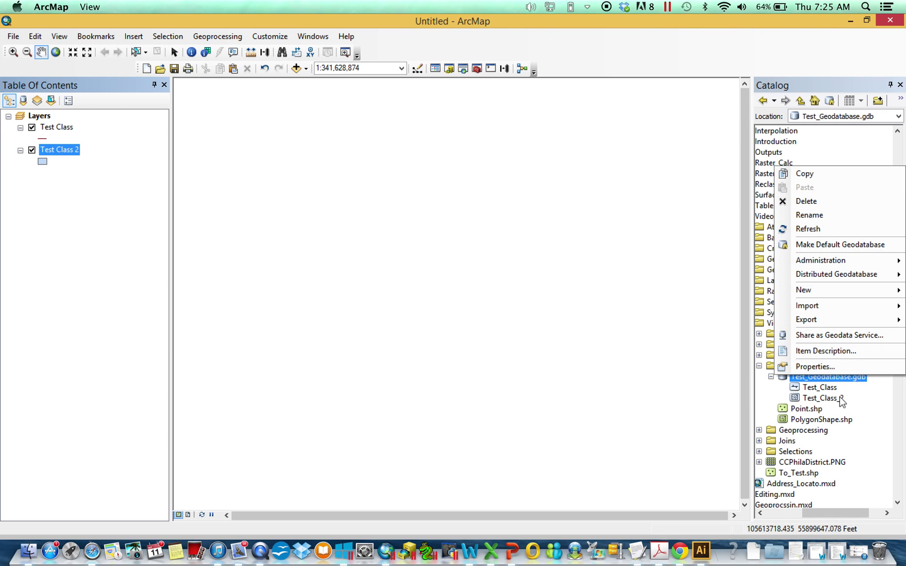
click(835, 388)
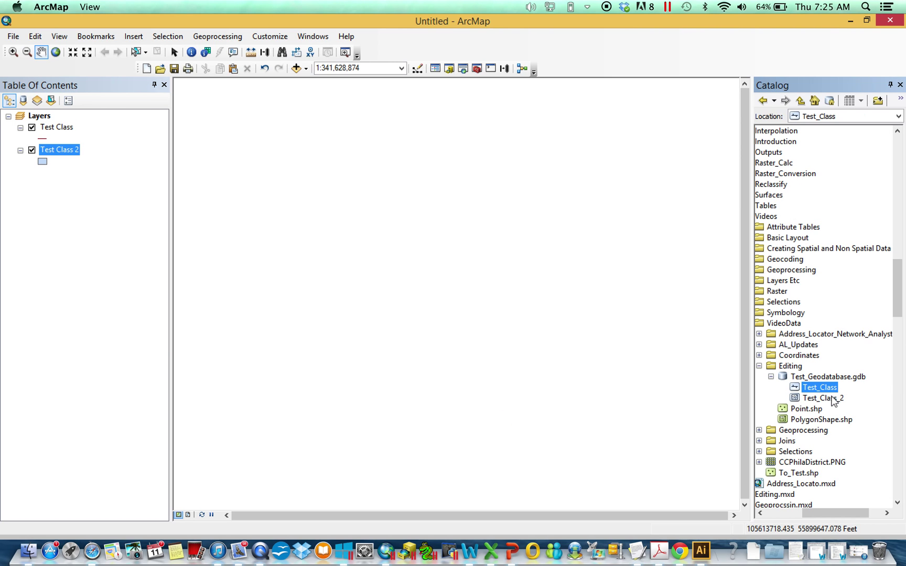
right_click(805, 378)
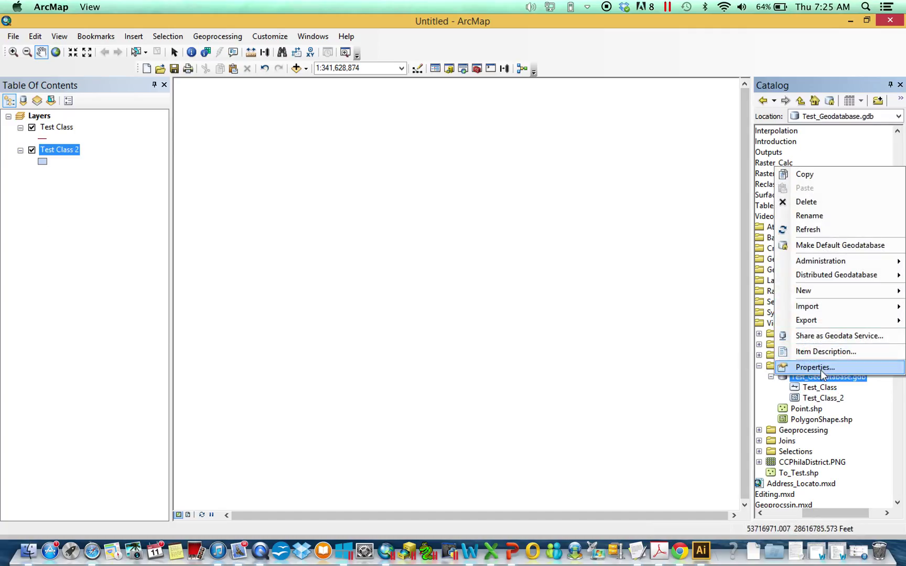
right_click(63, 151)
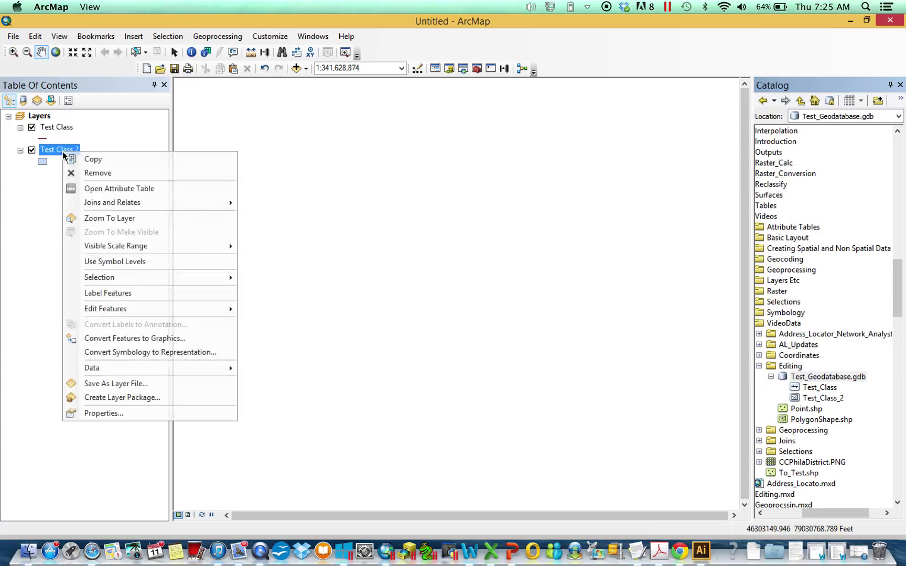
- Open the Test Class 2 attribute table to check its Year column
click(113, 188)
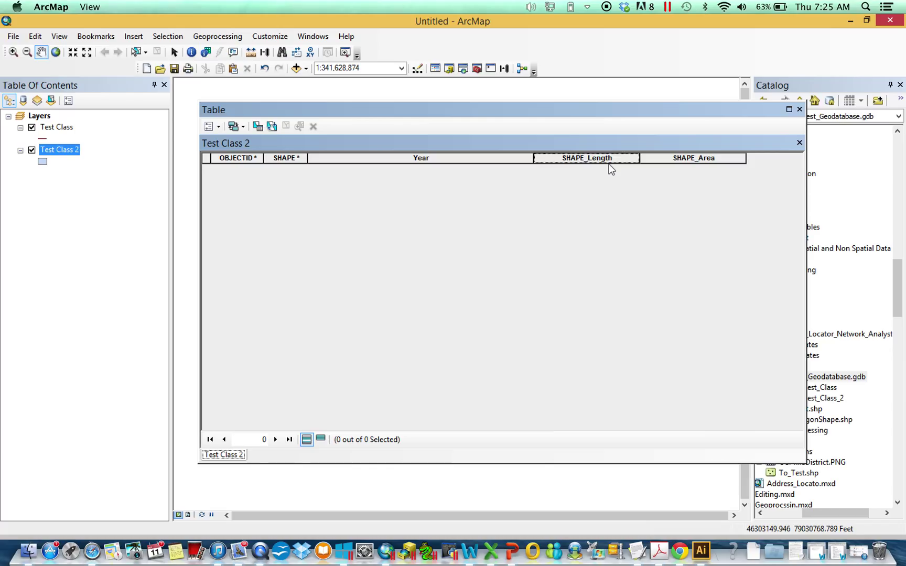
- Close the table and inspect Test Class 2's data source in Layer Properties' Source tab
click(799, 109)
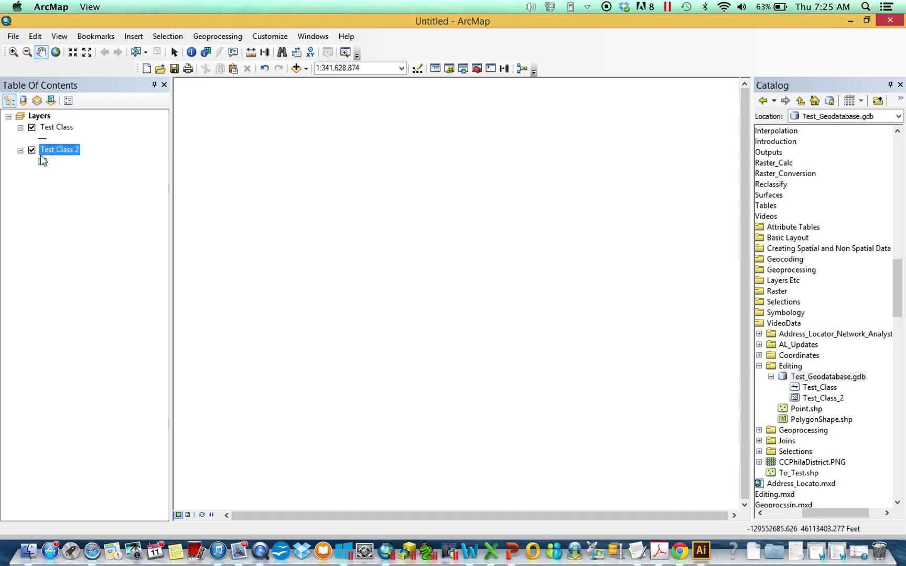
right_click(55, 150)
click(179, 411)
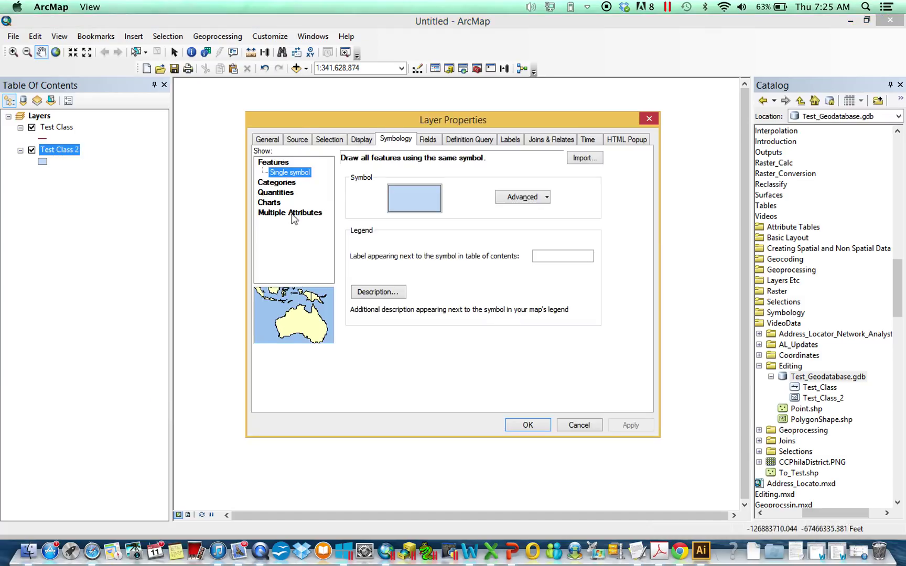
click(298, 141)
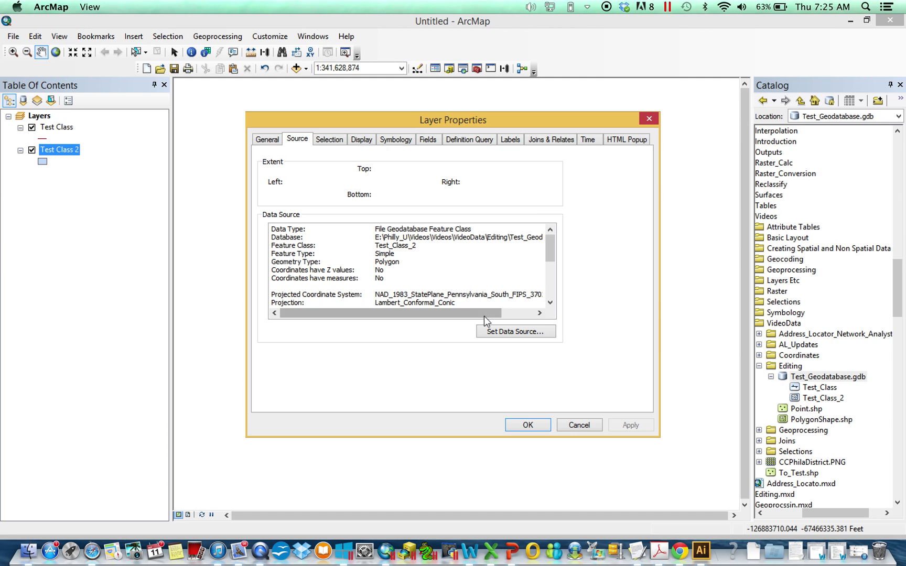
drag(485, 316, 519, 311)
drag(549, 256, 522, 268)
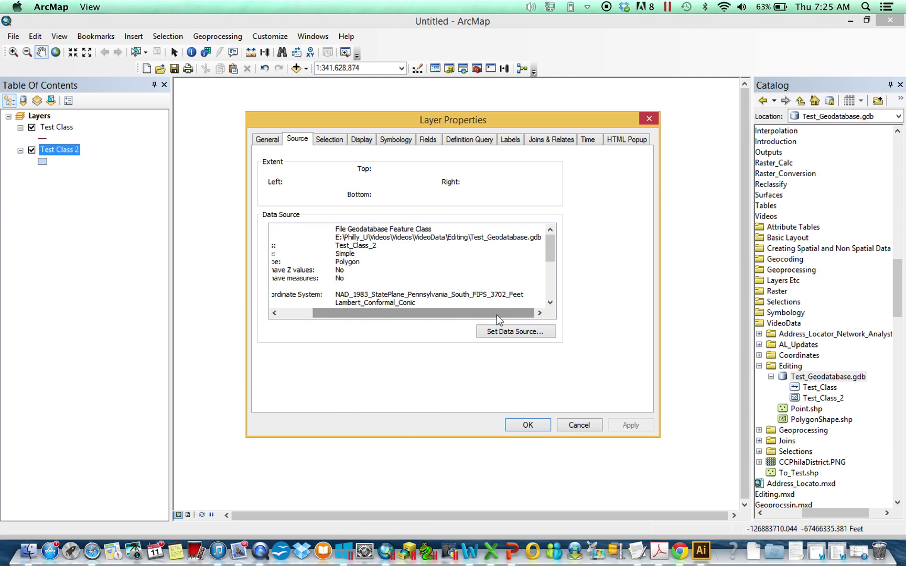